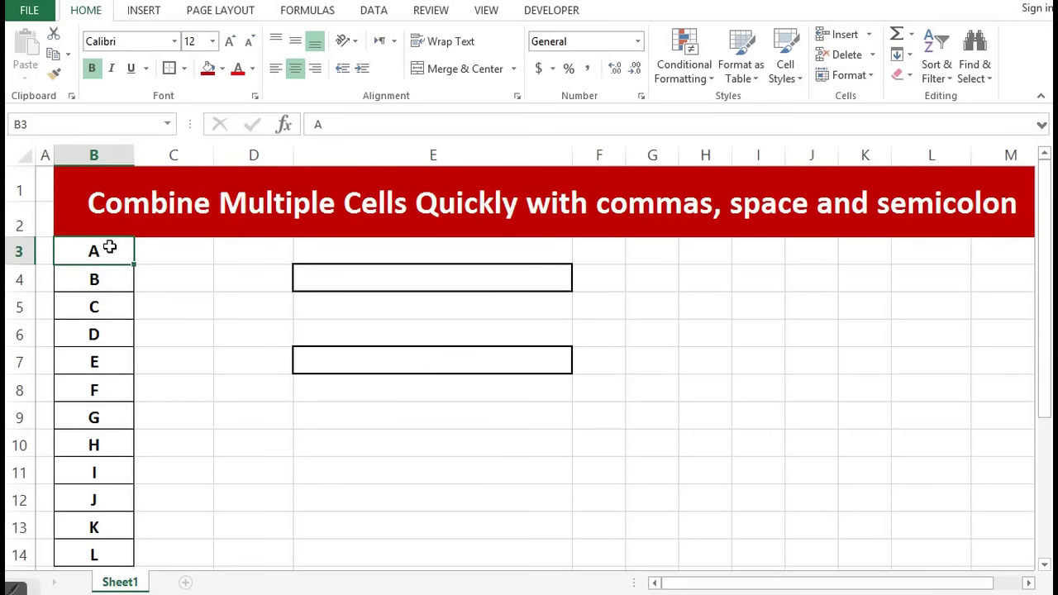
In E4, enter =CONCATENATE(TRANSPOSE(B3:B14)) and convert the TRANSPOSE part to literal letters A–L with F9.
drag(99, 250, 94, 550)
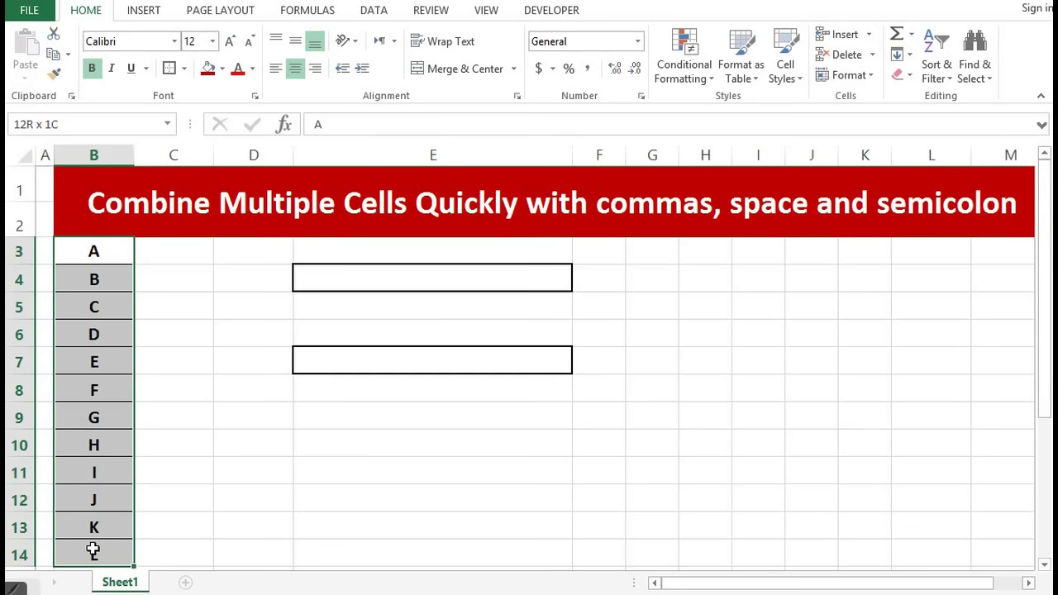
click(388, 280)
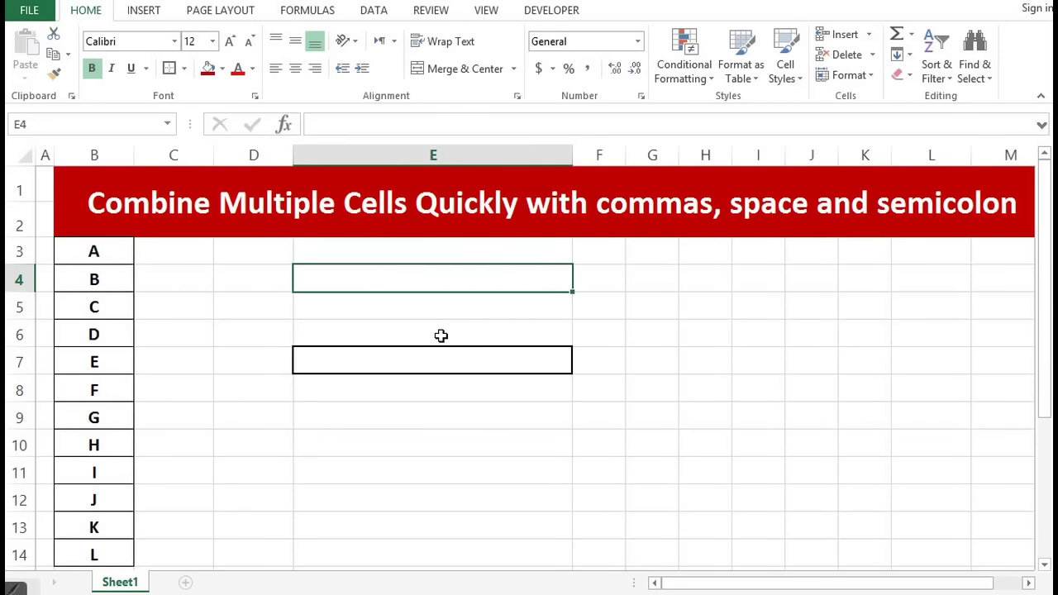
text(=CONCATENATE)
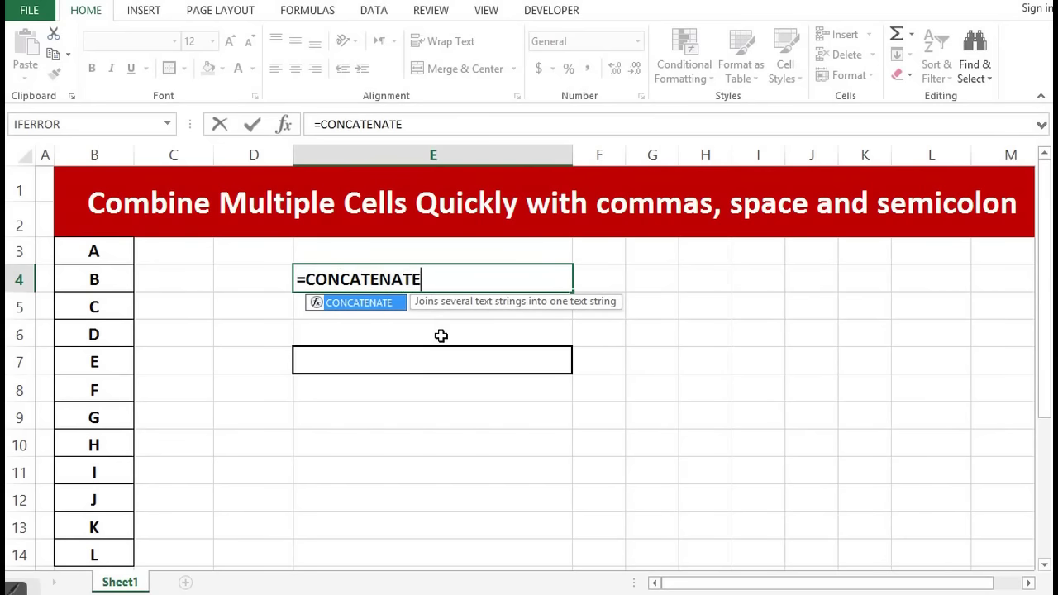
text(()
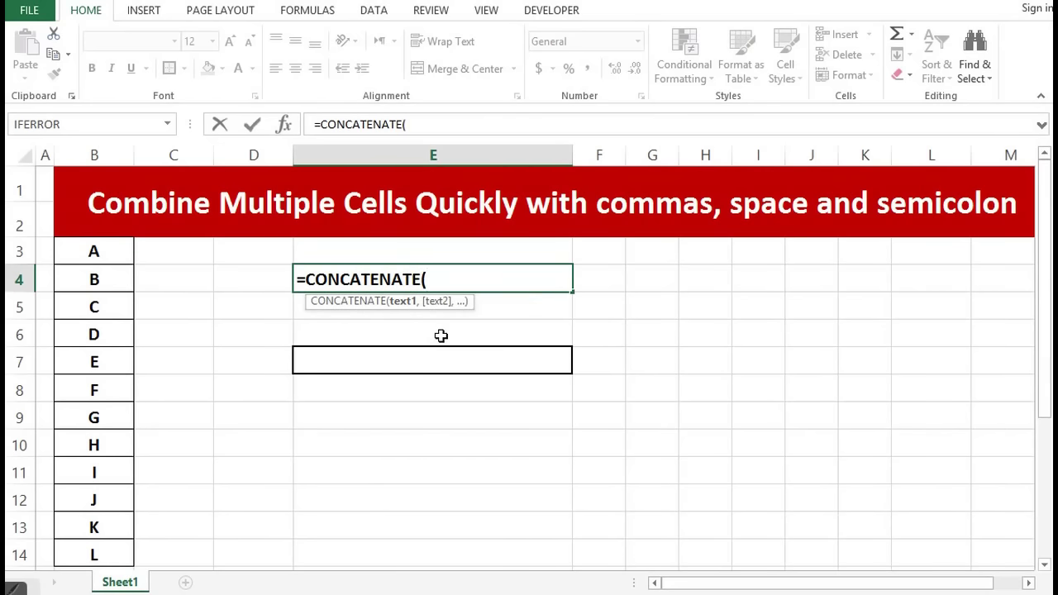
text(TRANSP)
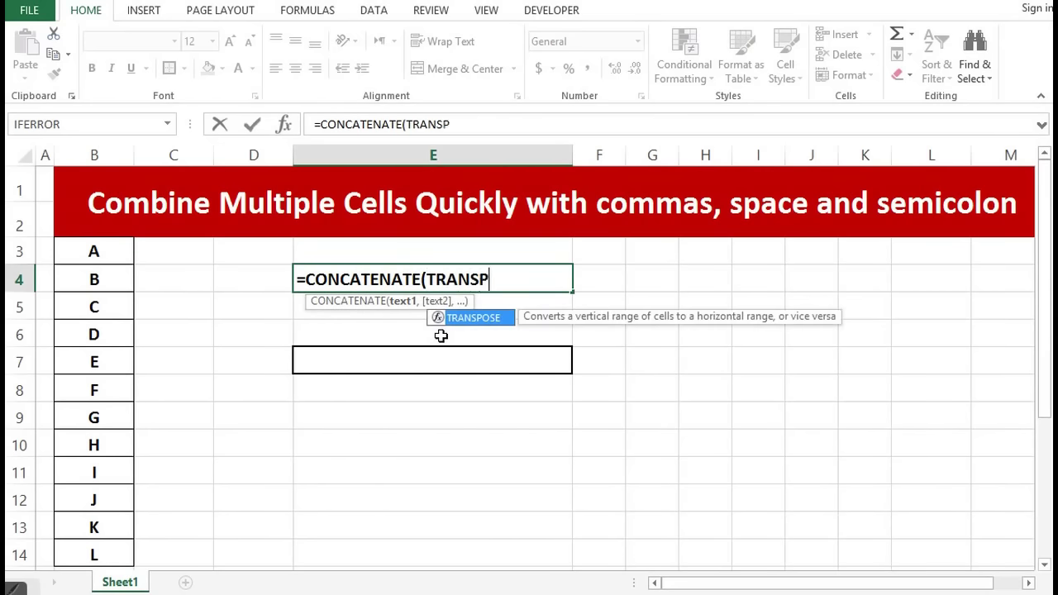
text(OSE()
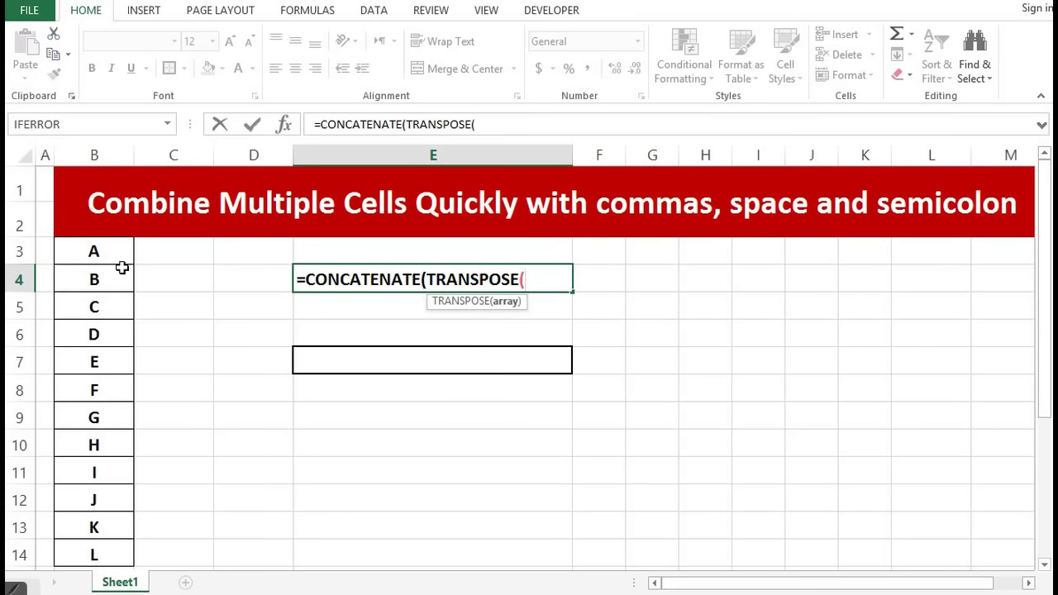
drag(102, 249, 94, 549)
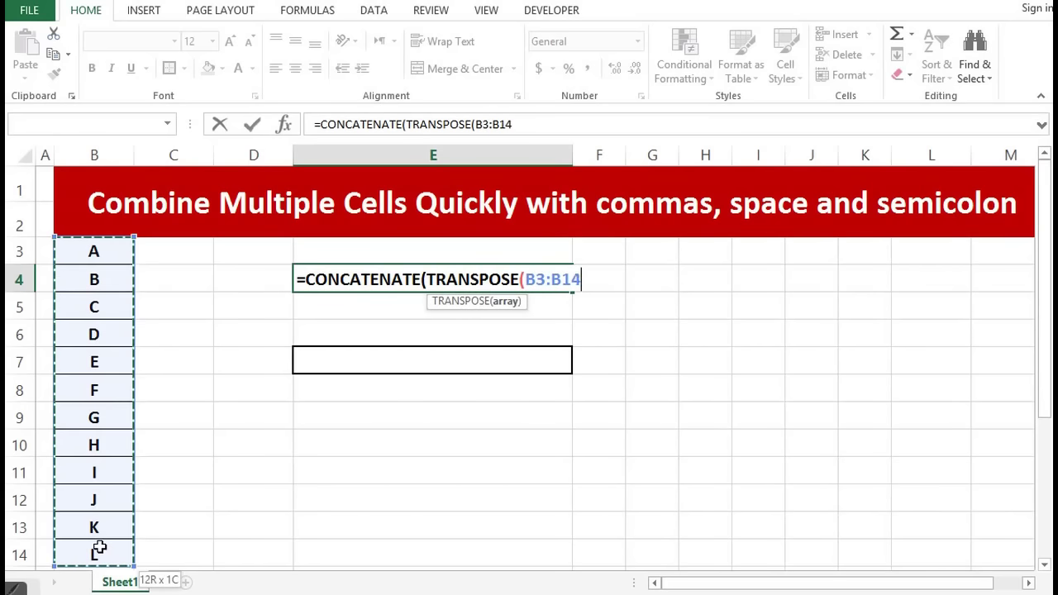
text()))
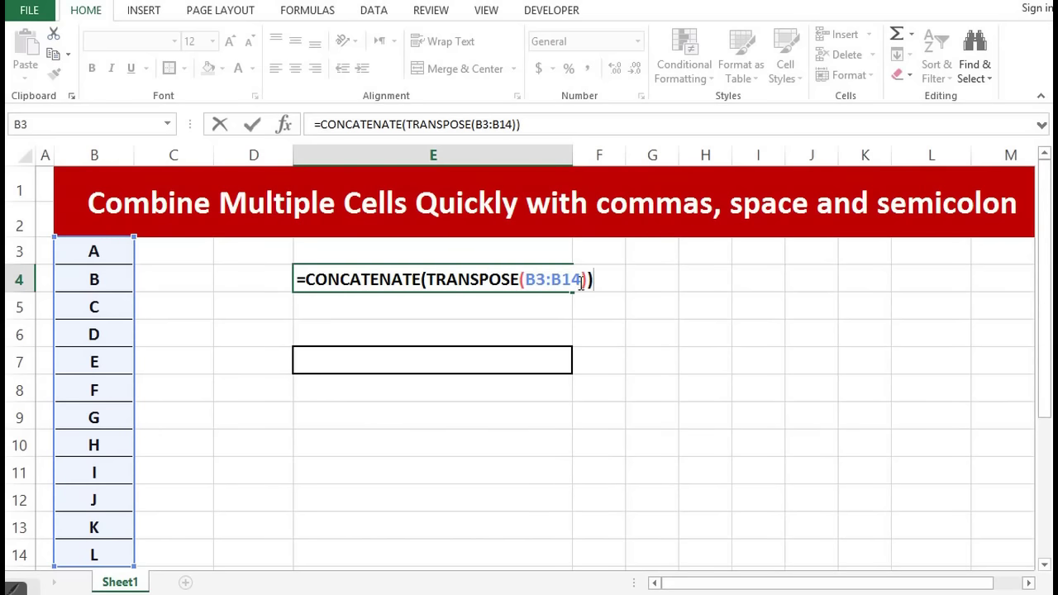
drag(586, 280, 426, 280)
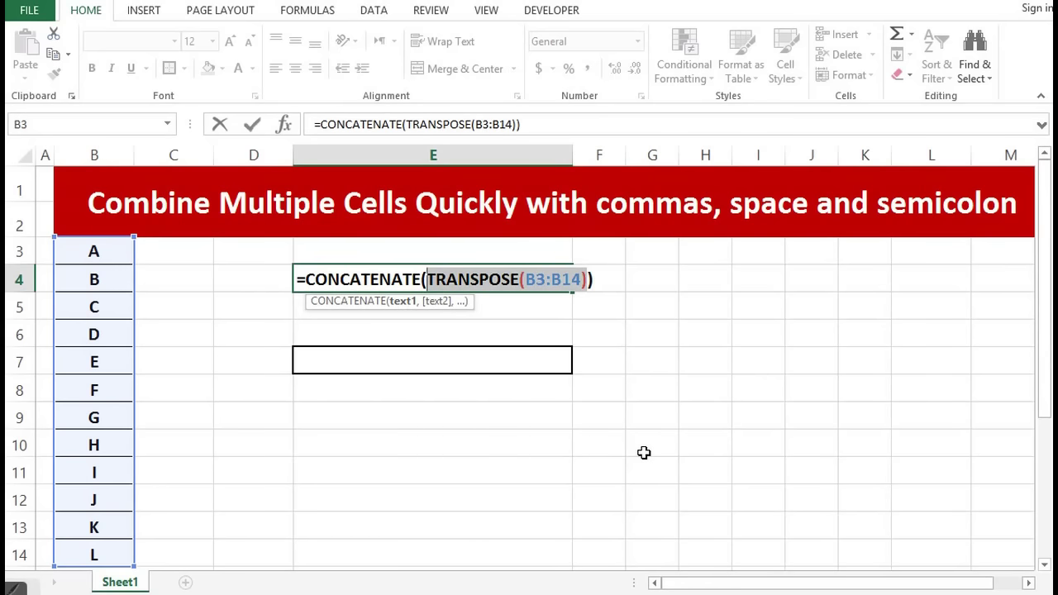
key(F9)
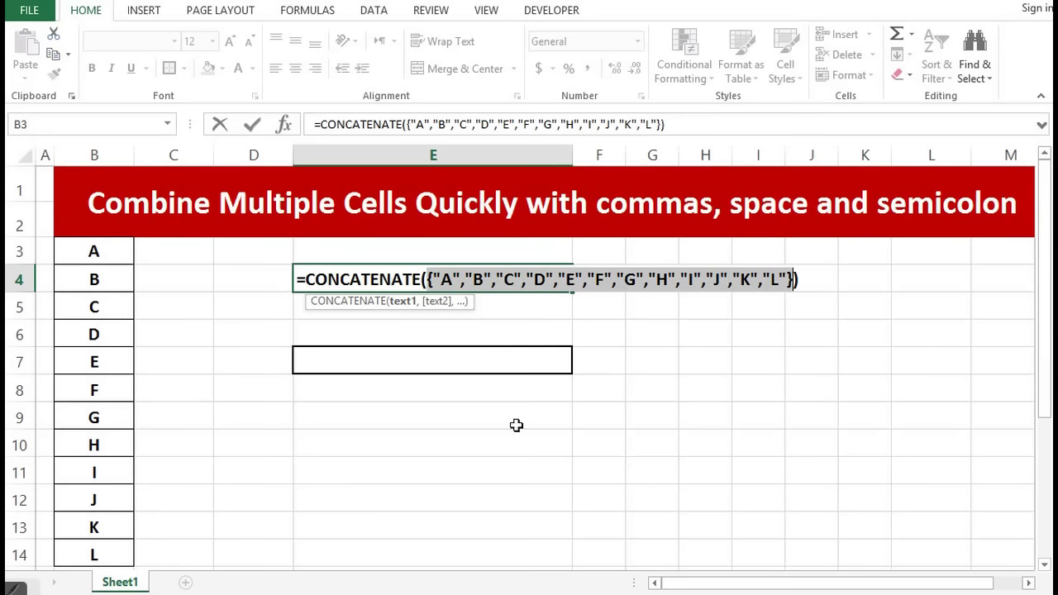
Remove the array braces in E4's formula so it shows ABCDEFGHIJKL, then copy E4.
click(410, 124)
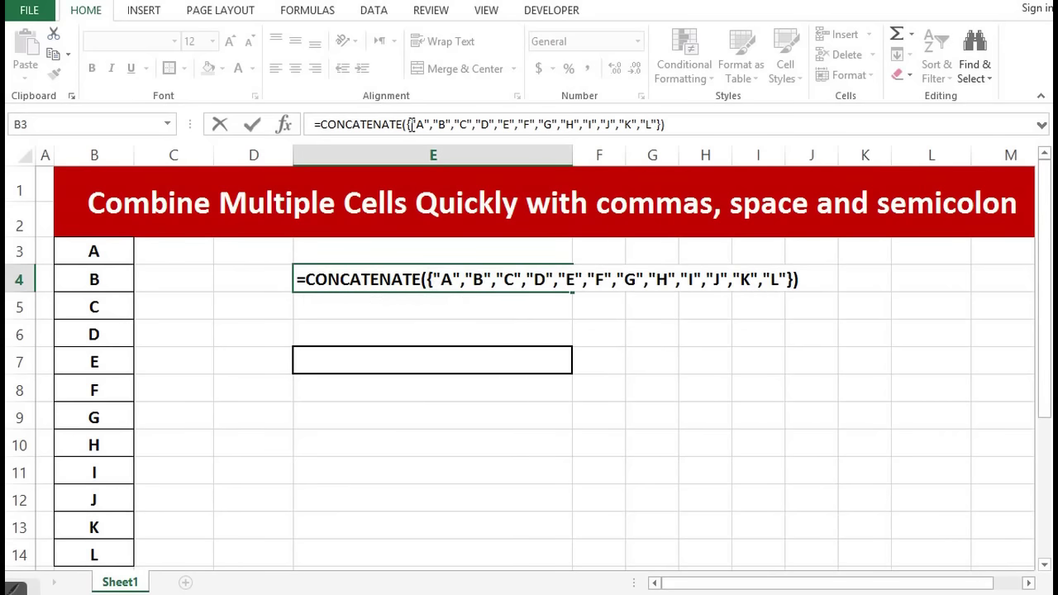
click(432, 279)
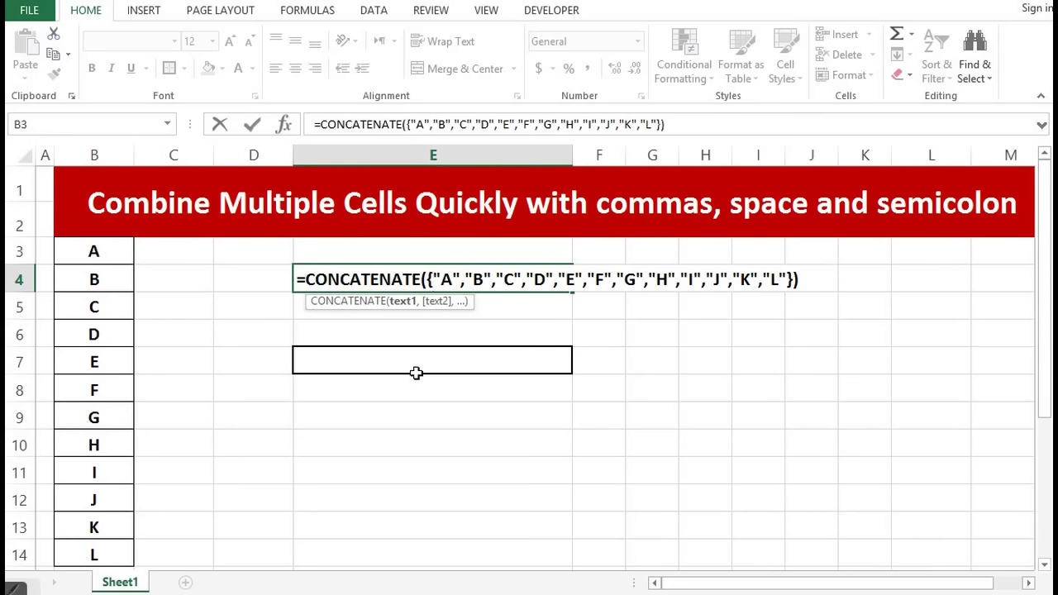
key(BackSpace)
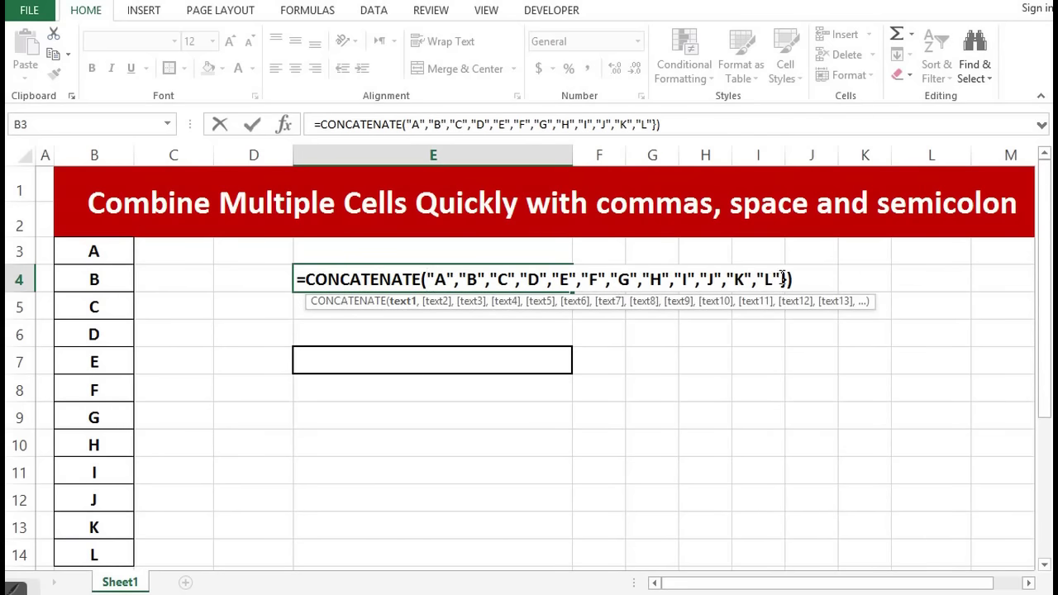
click(782, 277)
key(Delete)
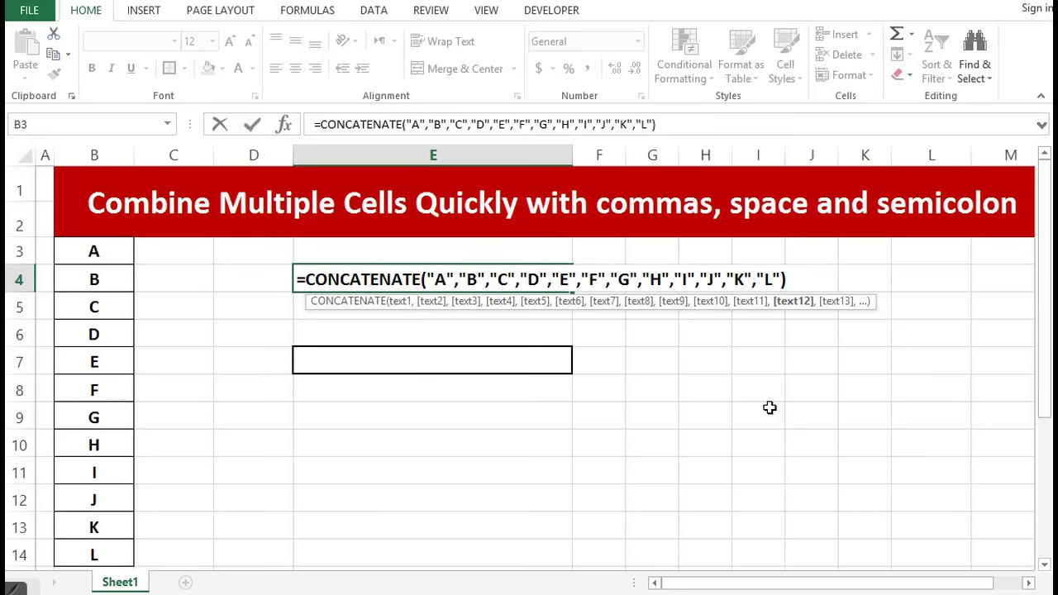
key(Return)
click(448, 281)
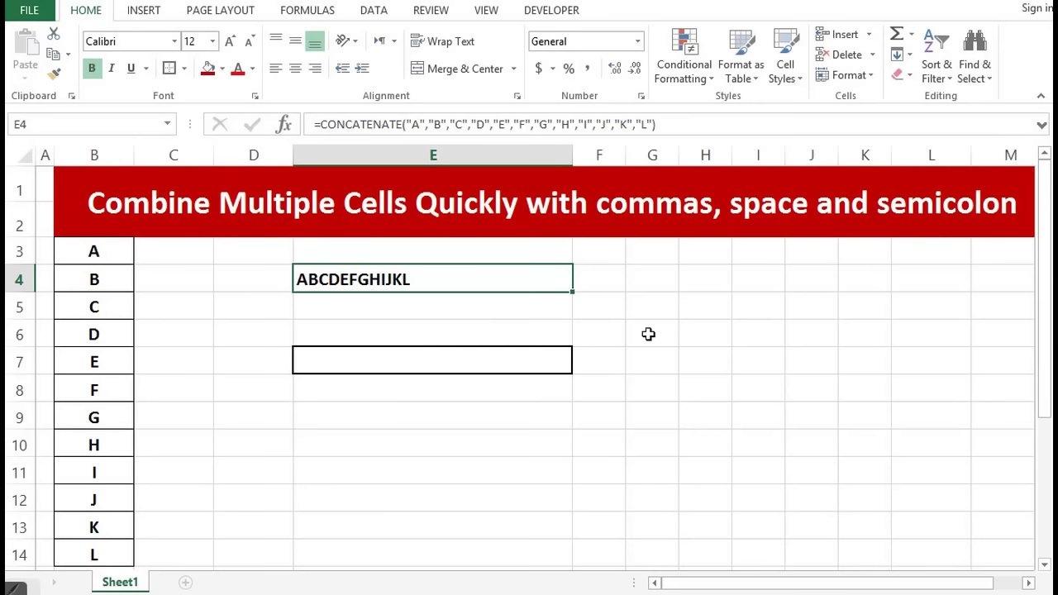
key(ctrl+c)
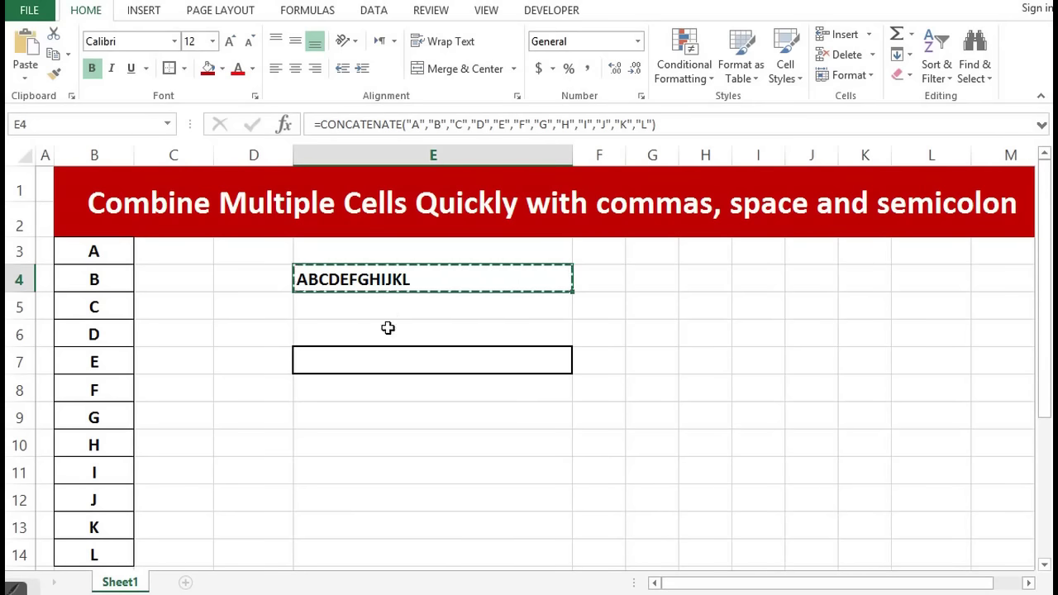
Paste E4's result into E5 as values only, leaving ABCDEFGHIJKL as plain text.
click(385, 309)
right_click(384, 310)
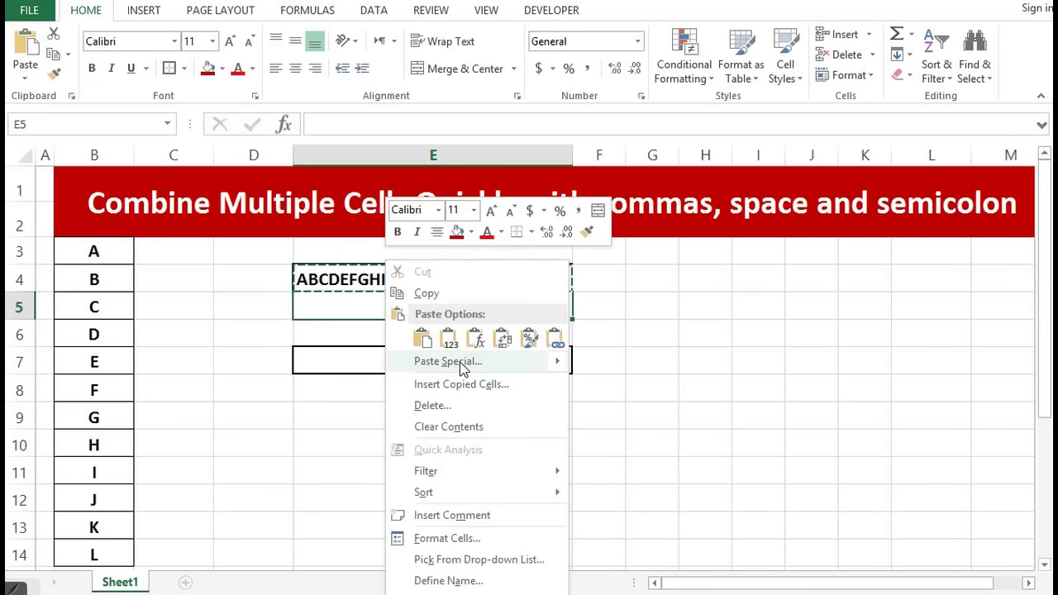
click(463, 364)
click(324, 295)
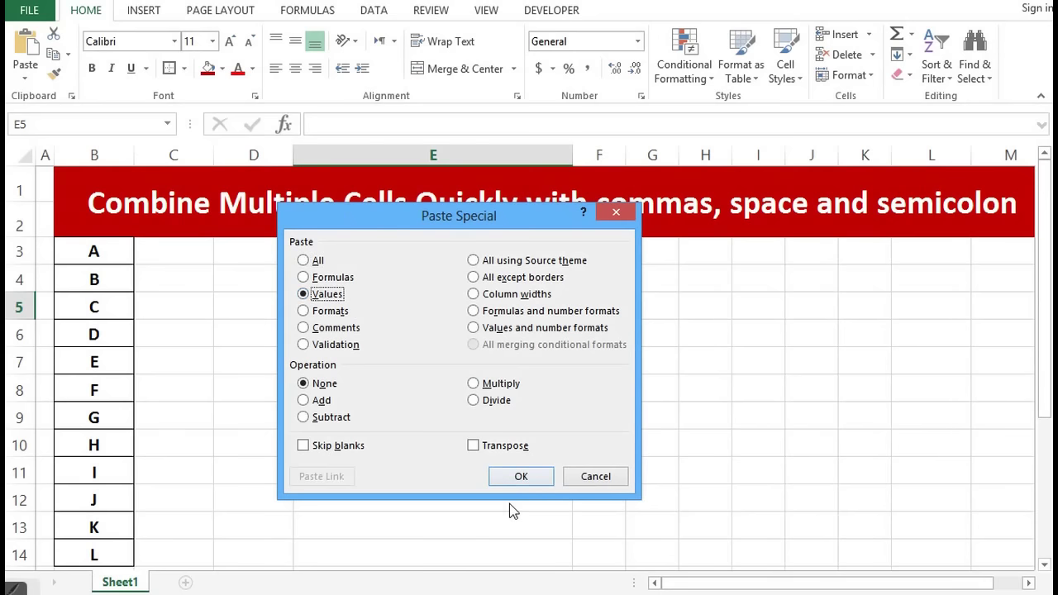
click(519, 477)
key(Escape)
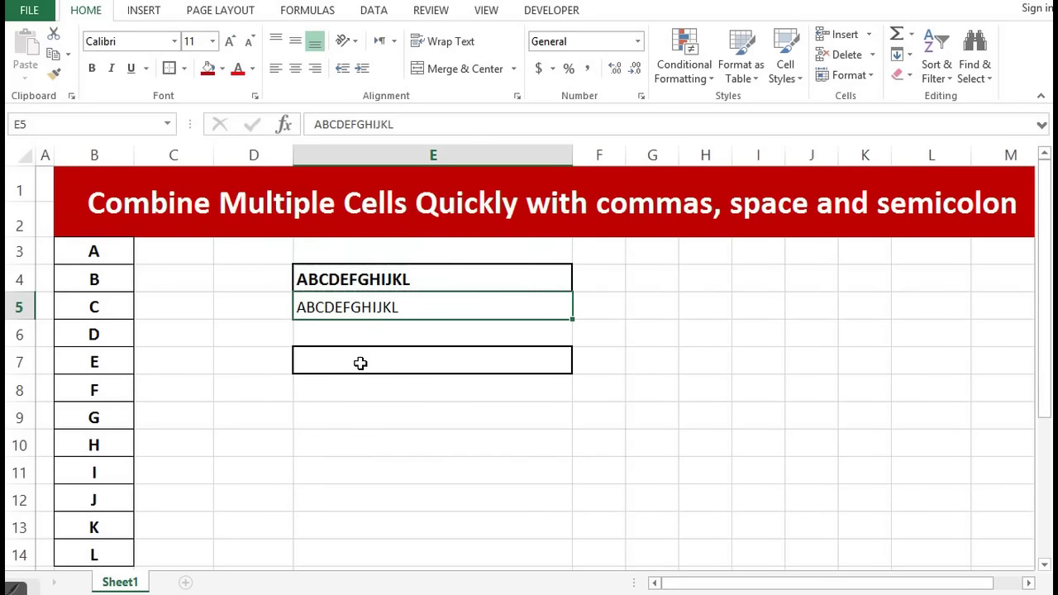
click(361, 360)
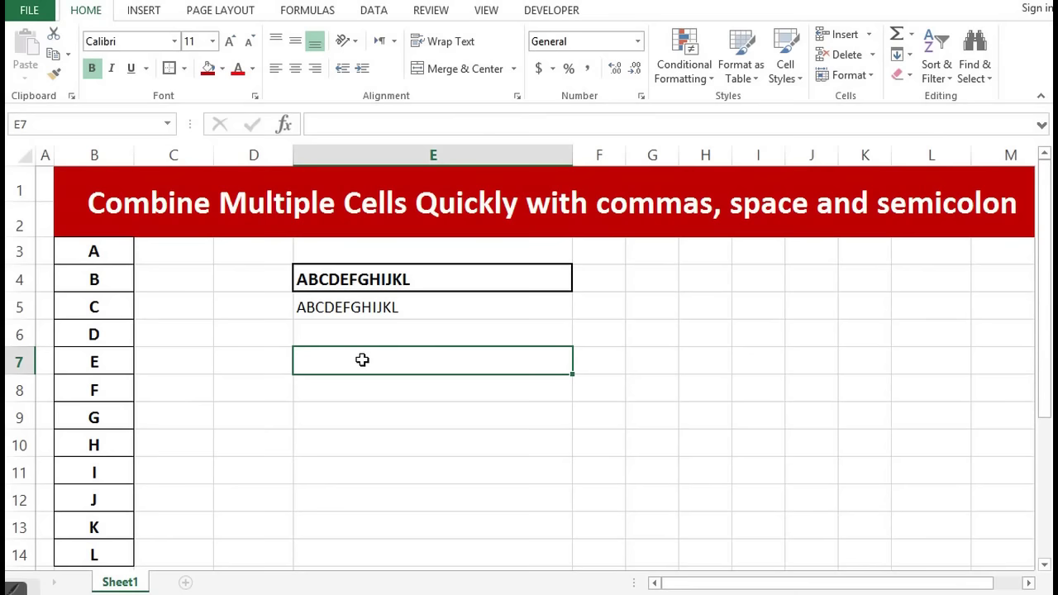
In E7, enter =CONCATENATE(TRANSPOSE(B3:B14)).
click(360, 417)
click(357, 372)
text(=)
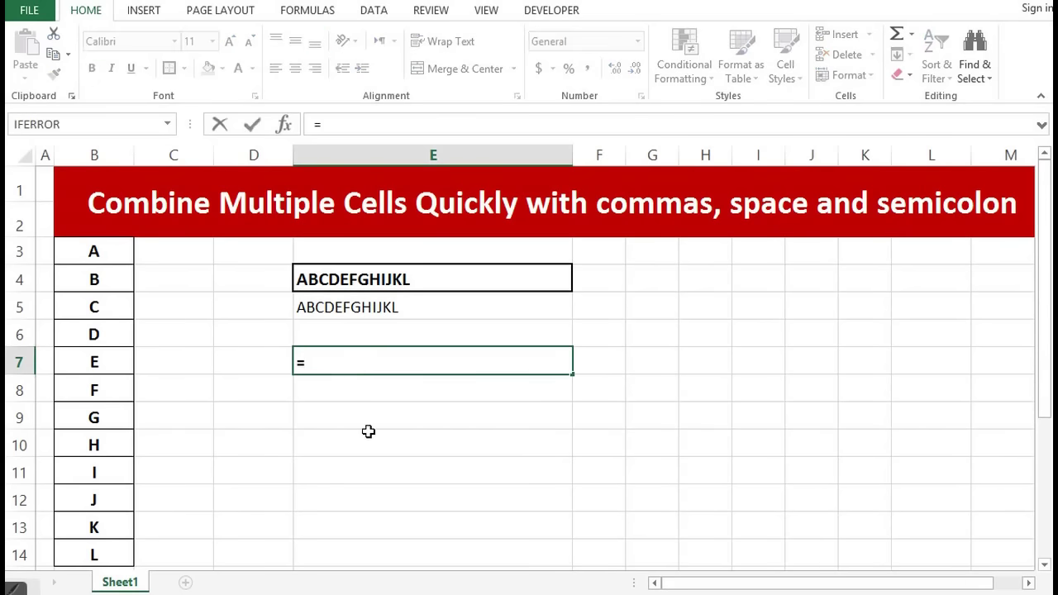
text(CONCATENATE)
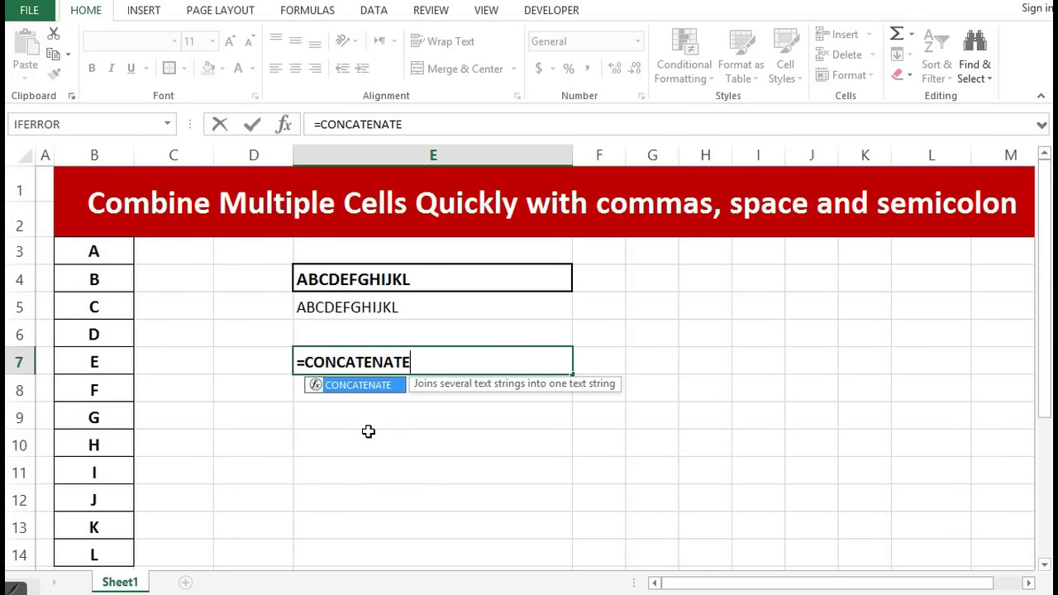
text(()
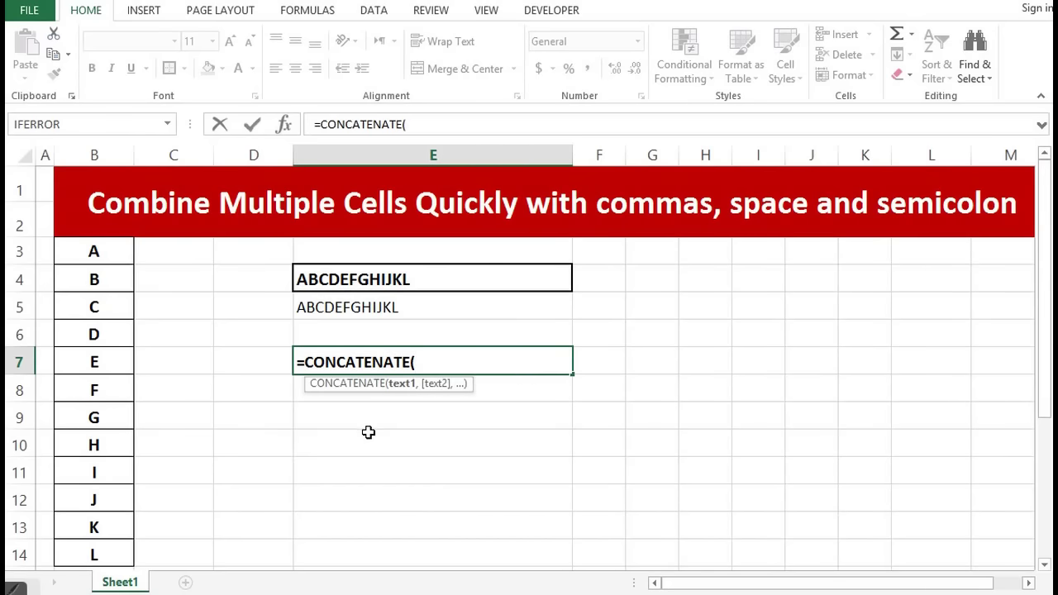
text(TRANSPOSE)
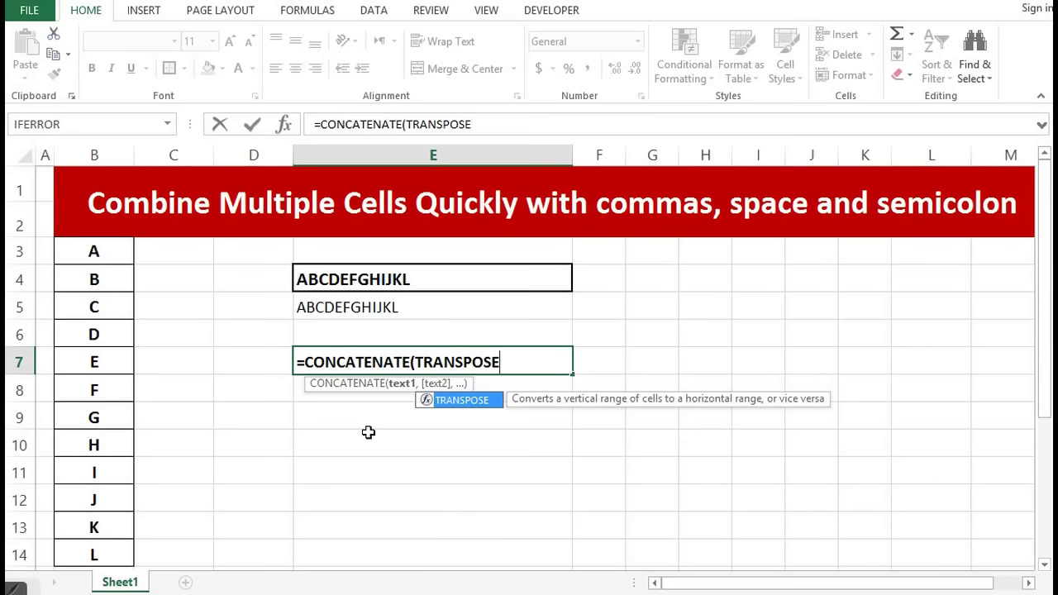
text(()
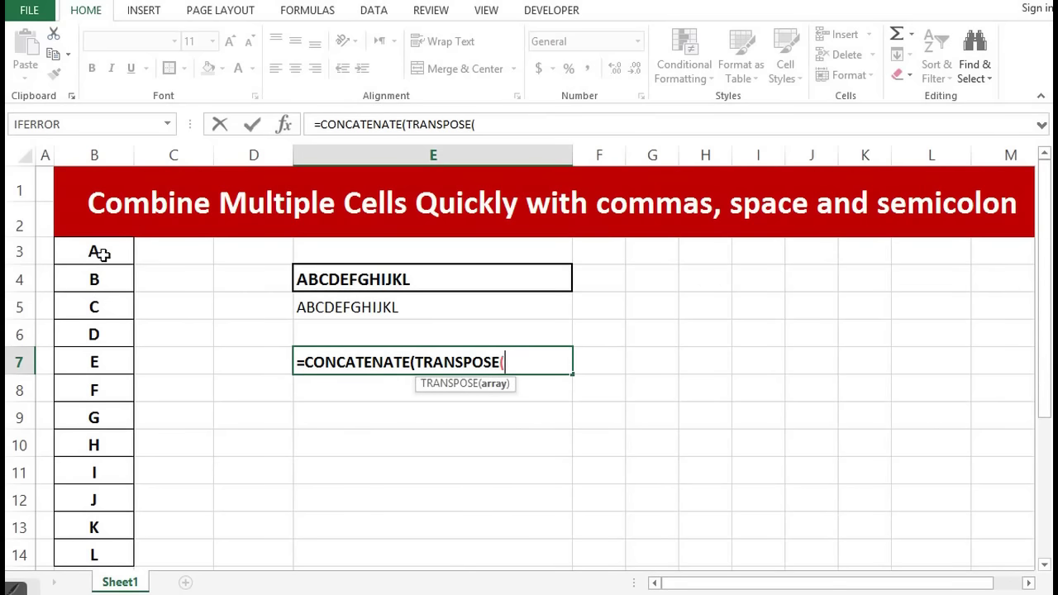
drag(98, 251, 100, 554)
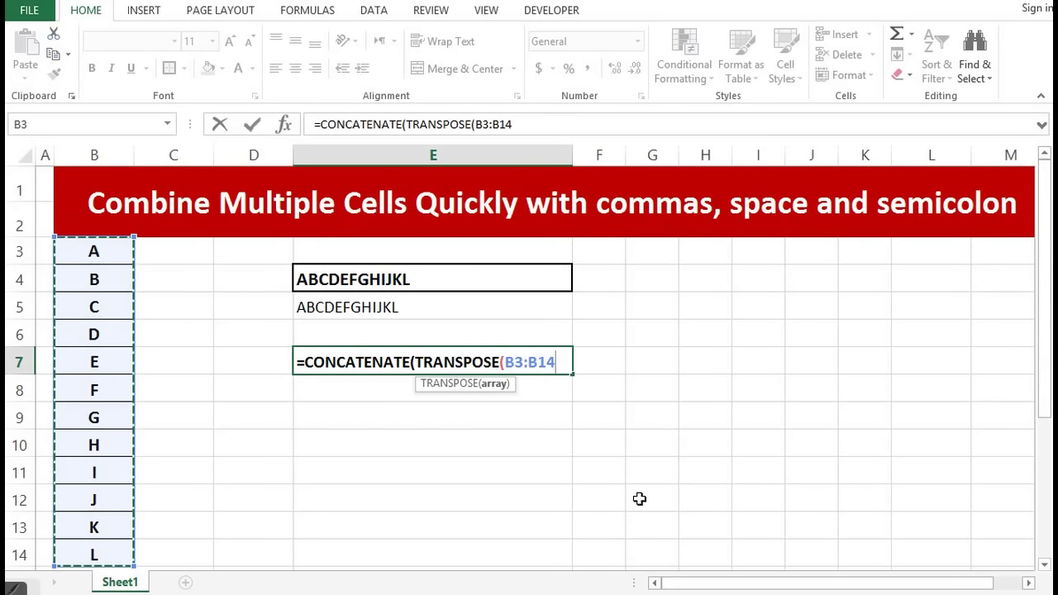
text()))
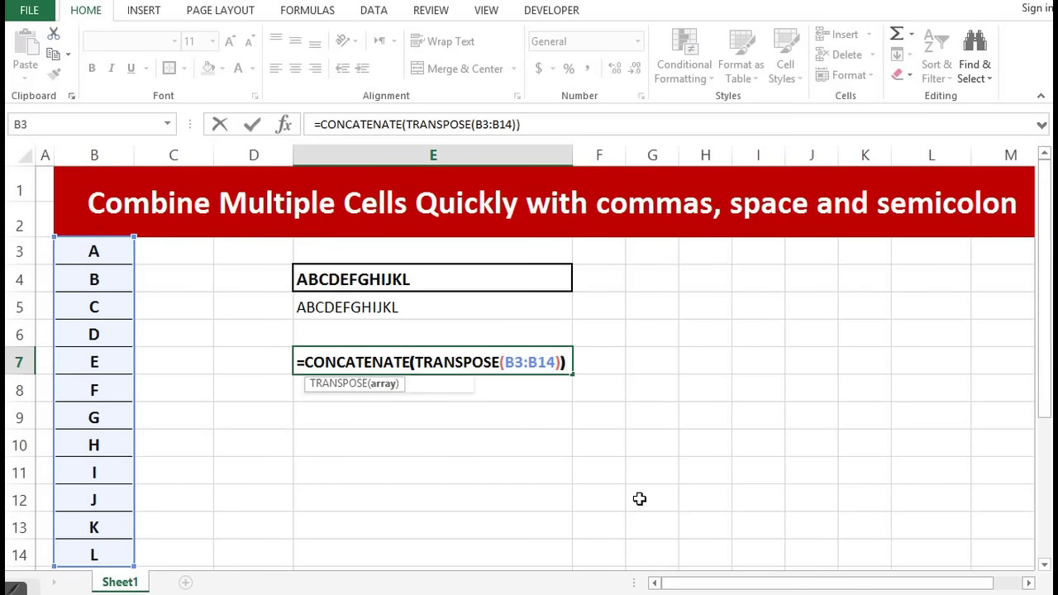
Append &";" after the range and mark the TRANSPOSE(B3:B14&";") part.
click(560, 362)
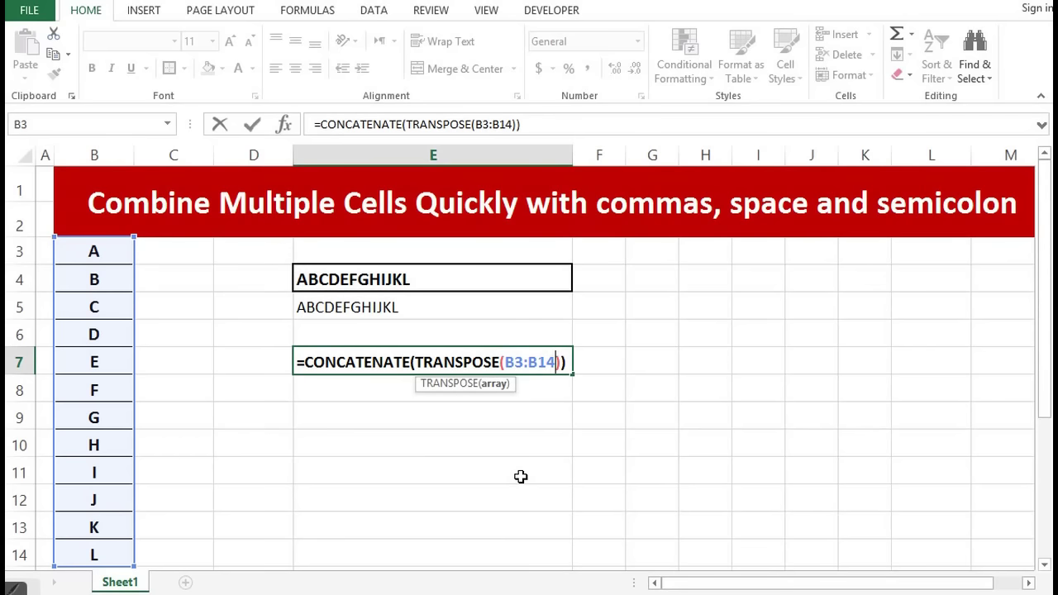
text(&)
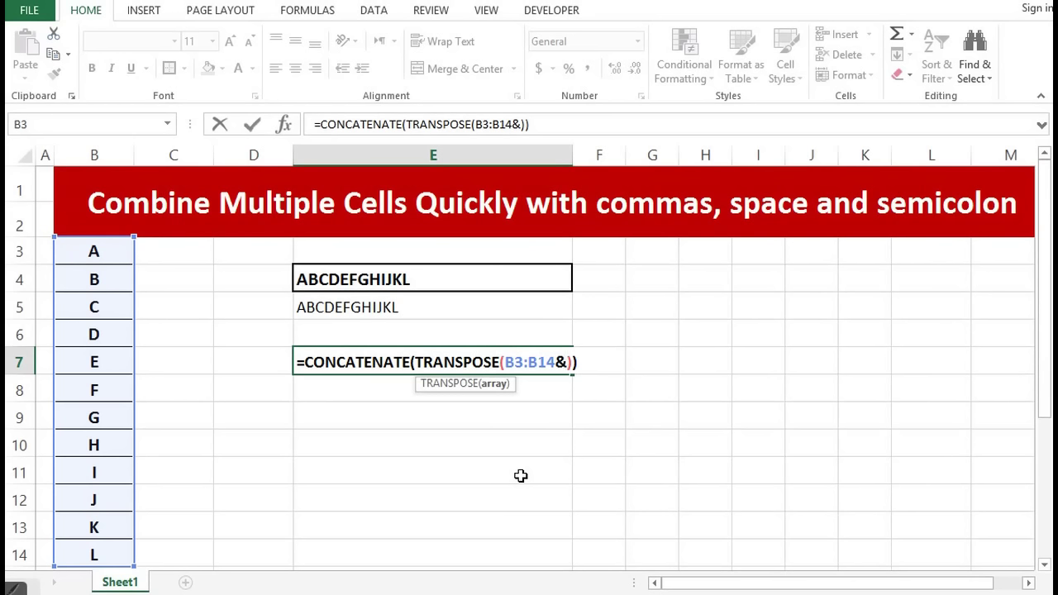
text(")
text(;)
text(")
drag(592, 362, 416, 364)
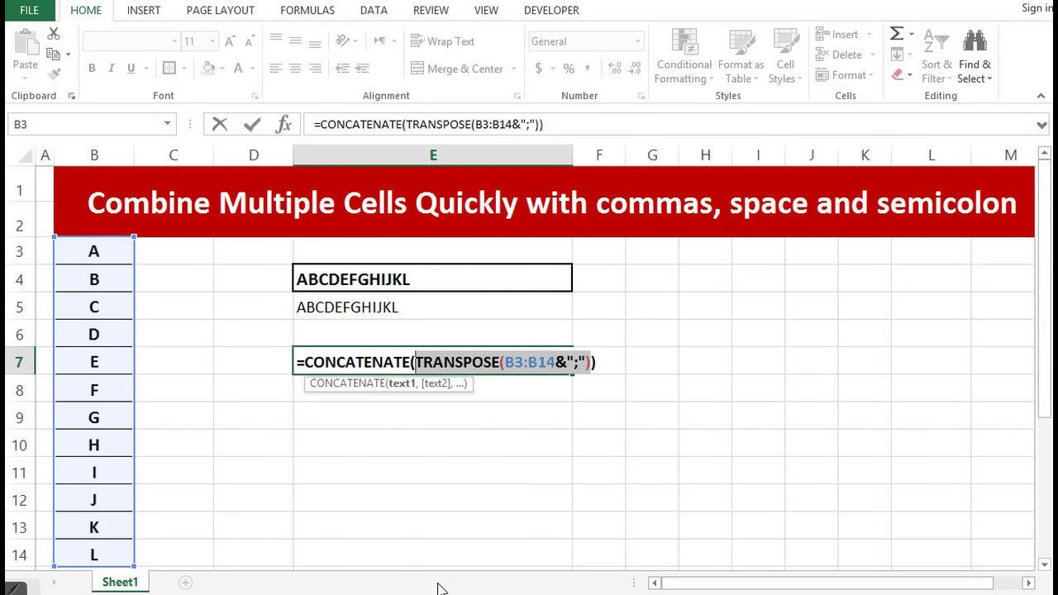
Evaluate the TRANSPOSE part with F9, remove the array braces, and commit E7's formula.
key(F9)
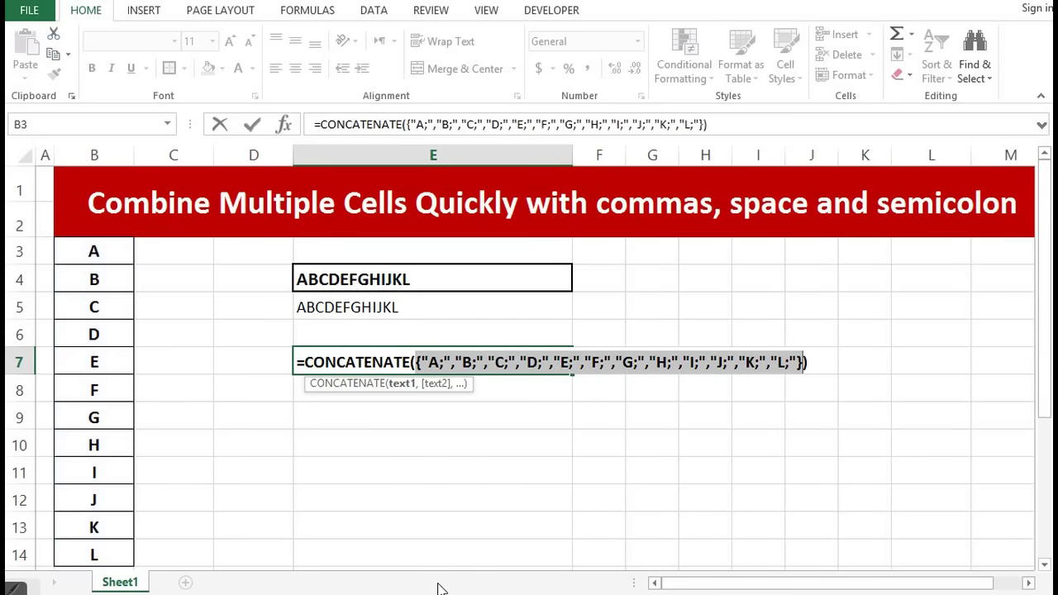
click(422, 362)
key(BackSpace)
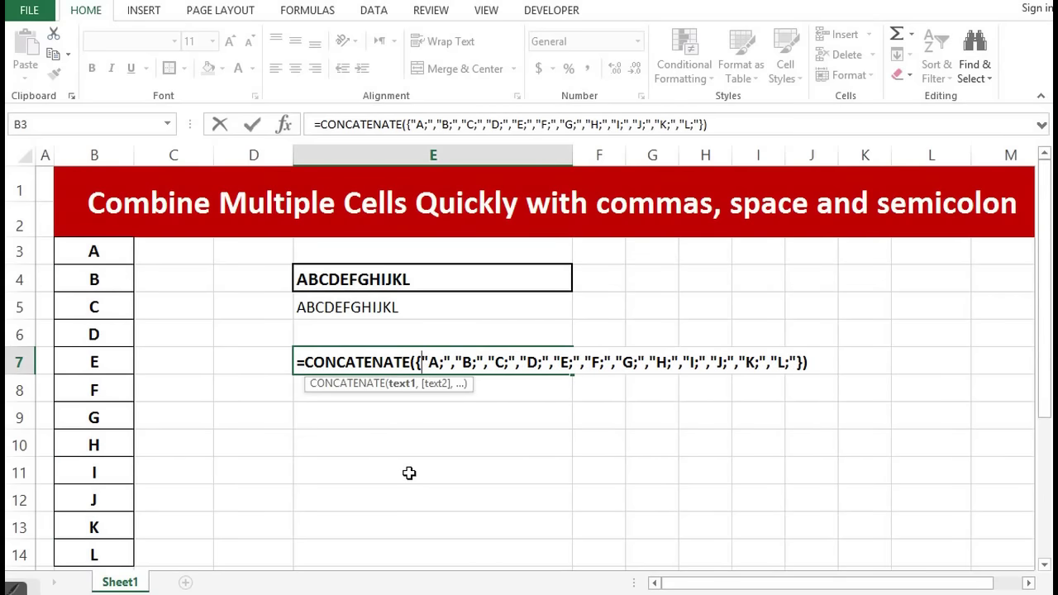
click(792, 364)
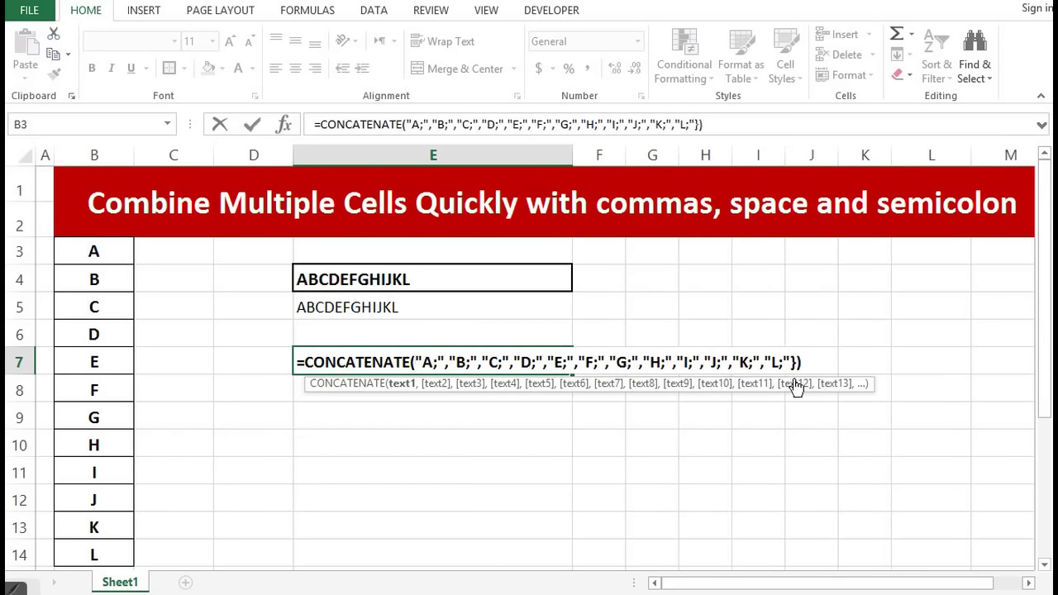
key(Delete)
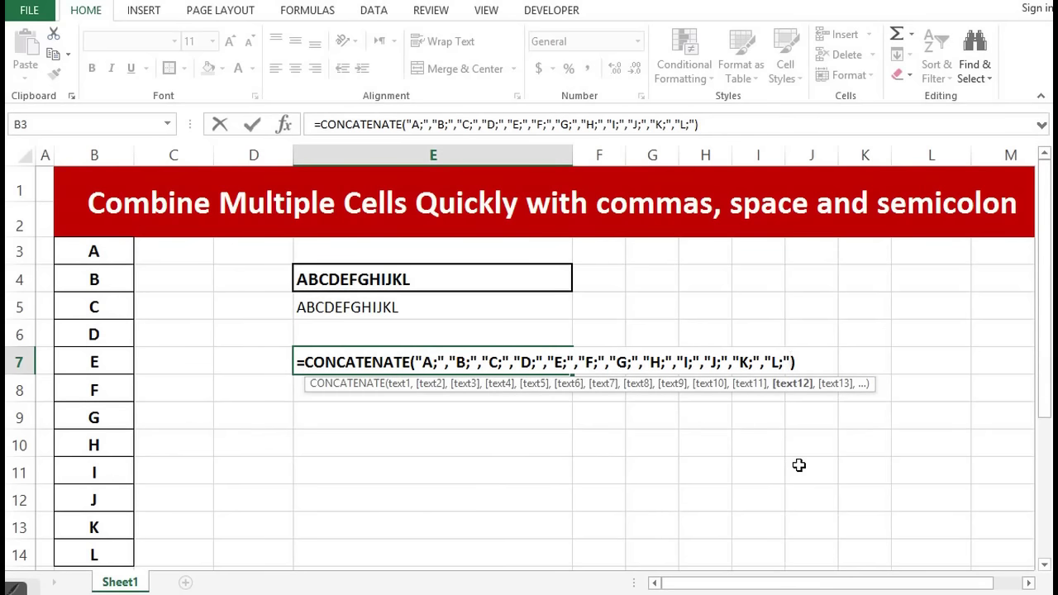
key(Return)
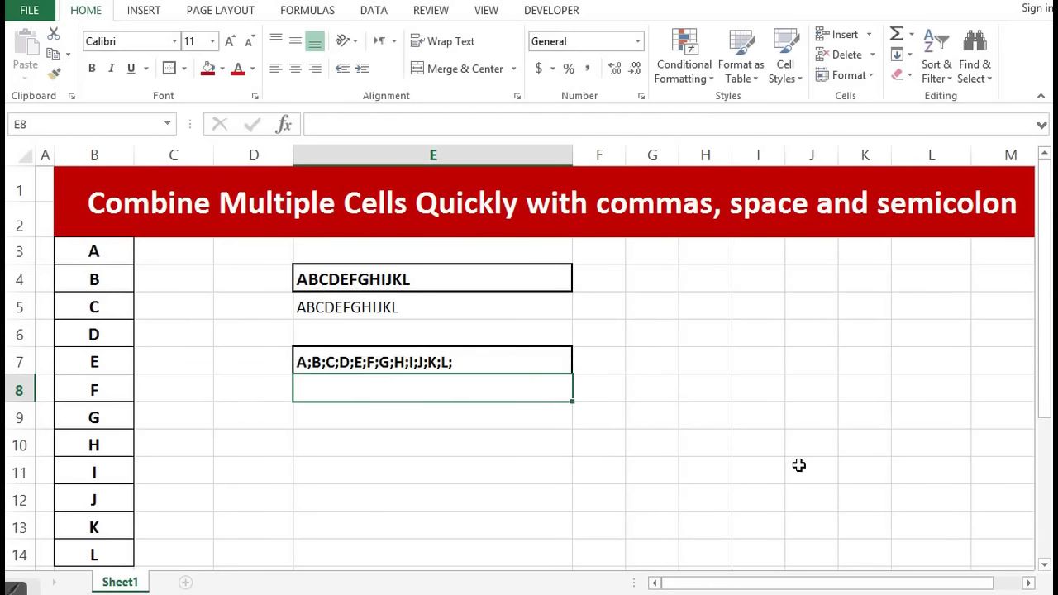
Copy E7's result A;B;C;D;E;F;G;H;I;J;K;L; and select E9.
key(Up)
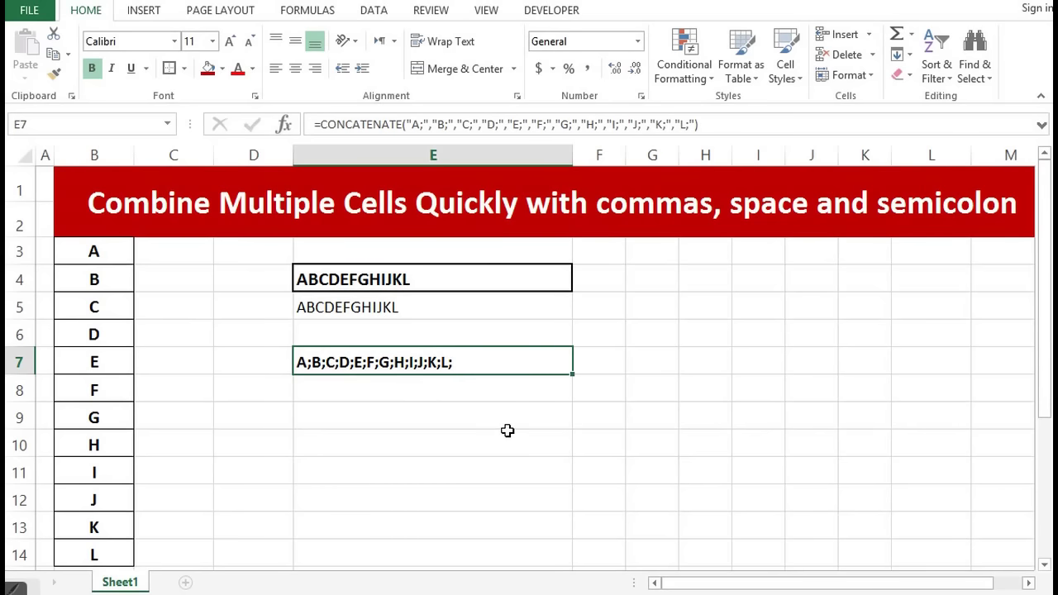
key(ctrl+c)
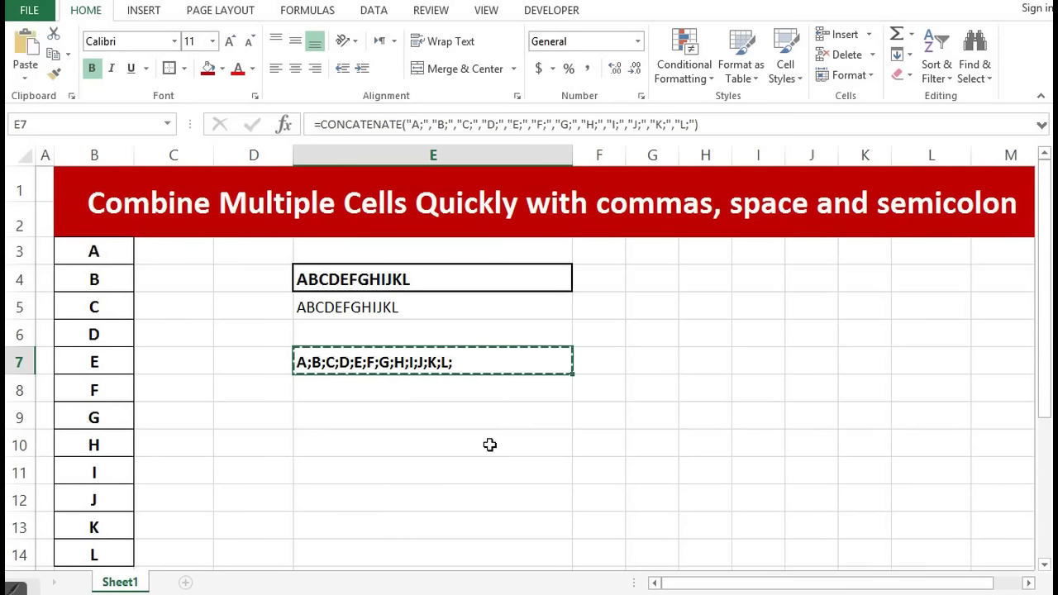
click(360, 413)
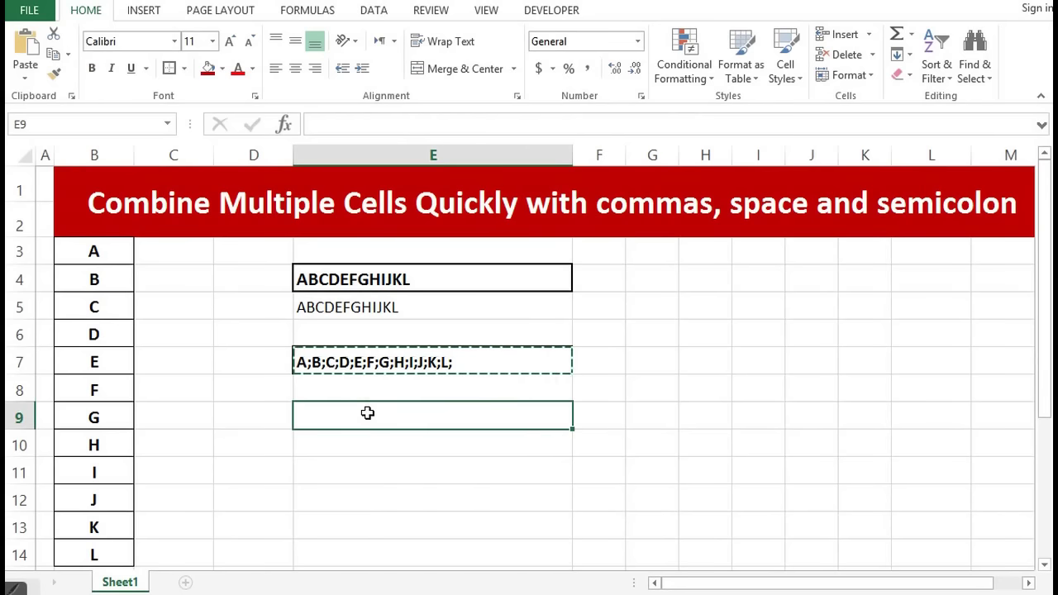
Paste E7's result into E9 as values only, then cancel the copy.
right_click(378, 419)
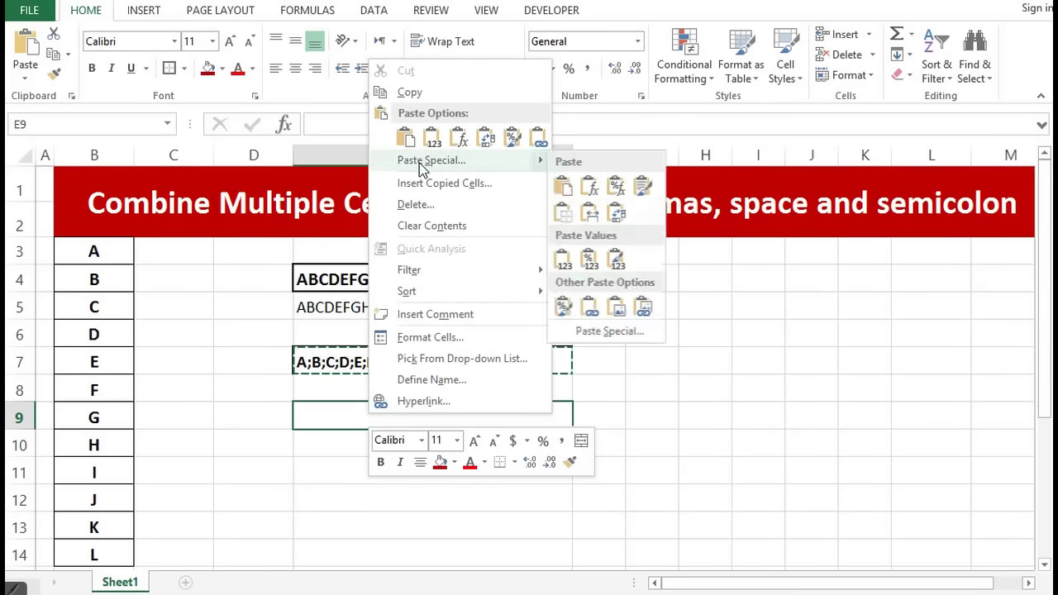
click(419, 162)
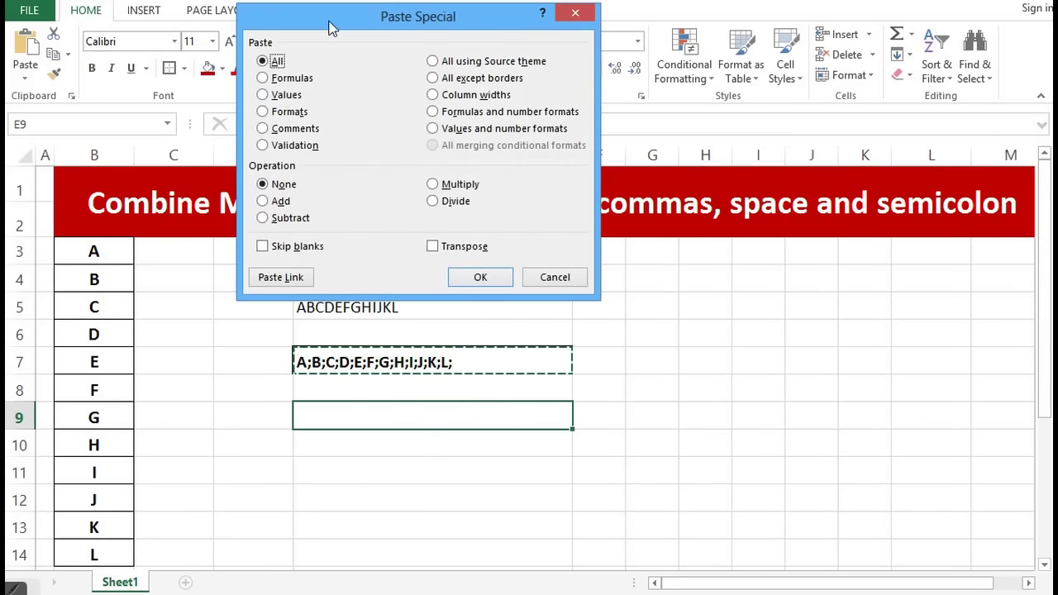
drag(330, 24, 339, 32)
click(272, 104)
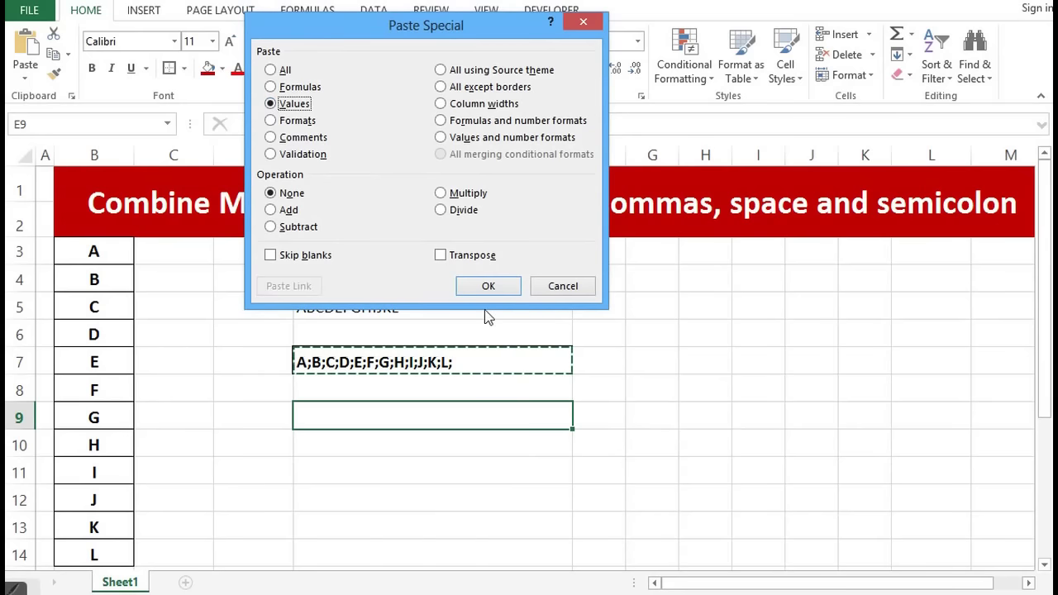
click(487, 286)
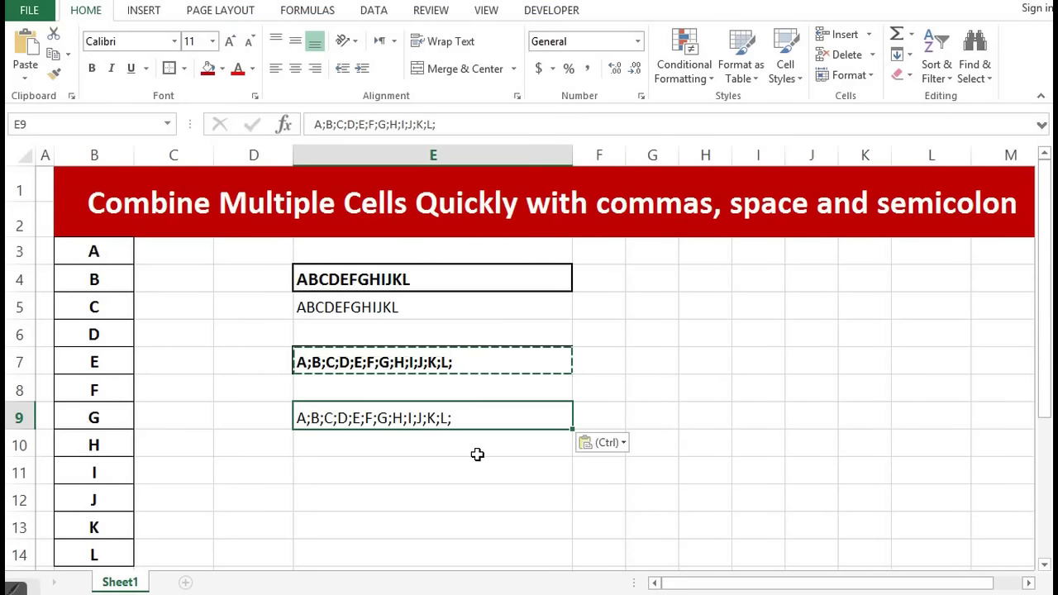
key(Escape)
Delete the trailing semicolon in E9 so it reads A;B;C;D;E;F;G;H;I;J;K;L.
double_click(455, 417)
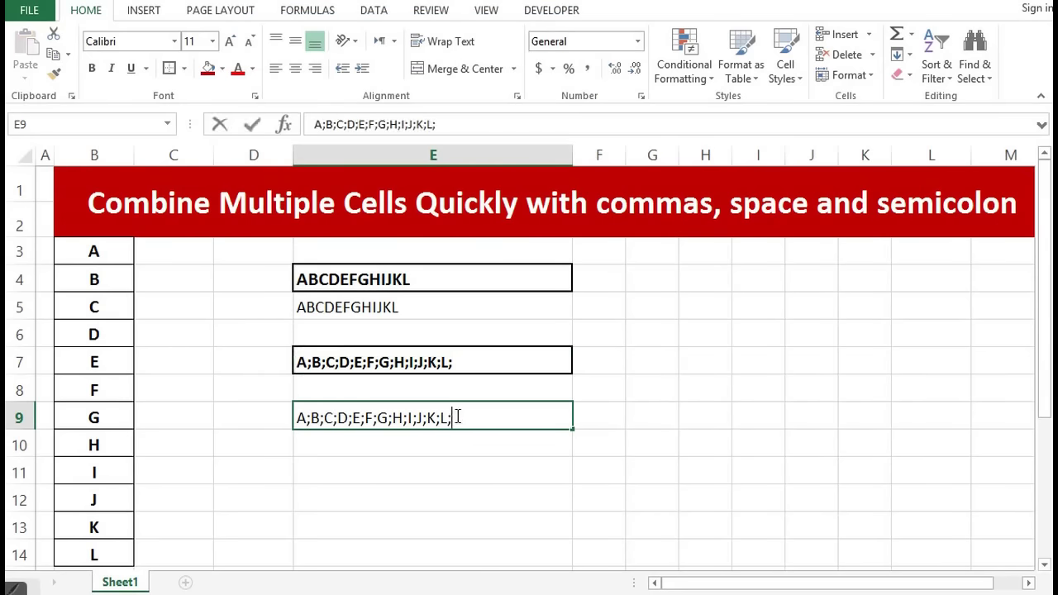
key(BackSpace)
key(Return)
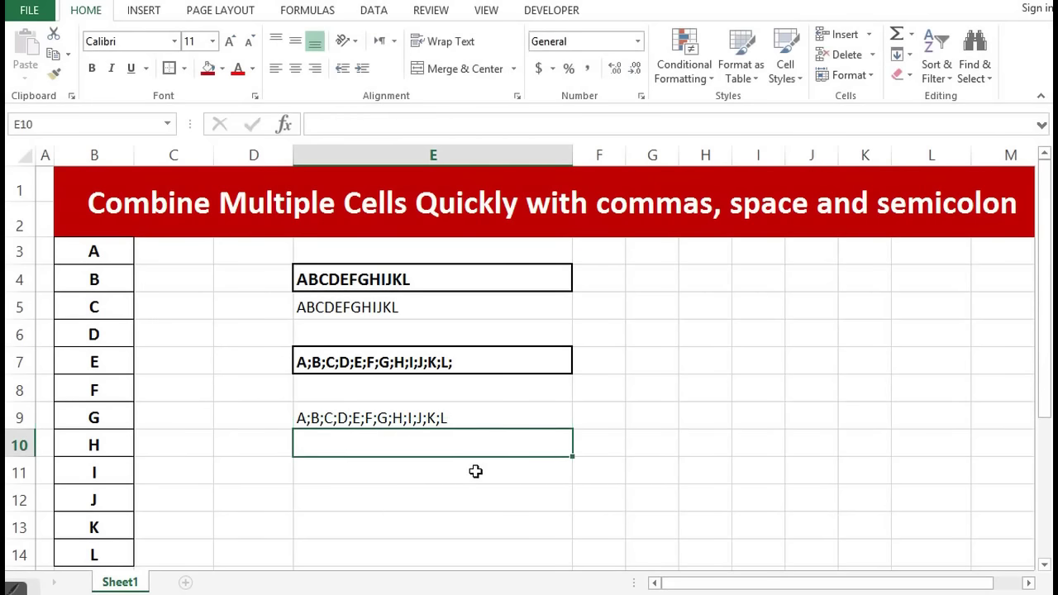
click(451, 422)
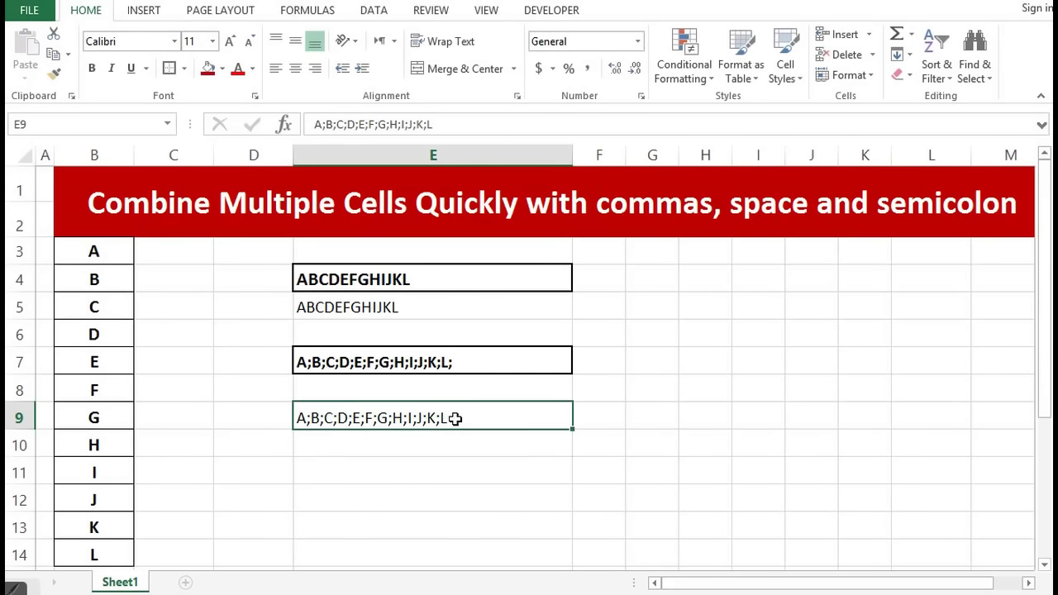